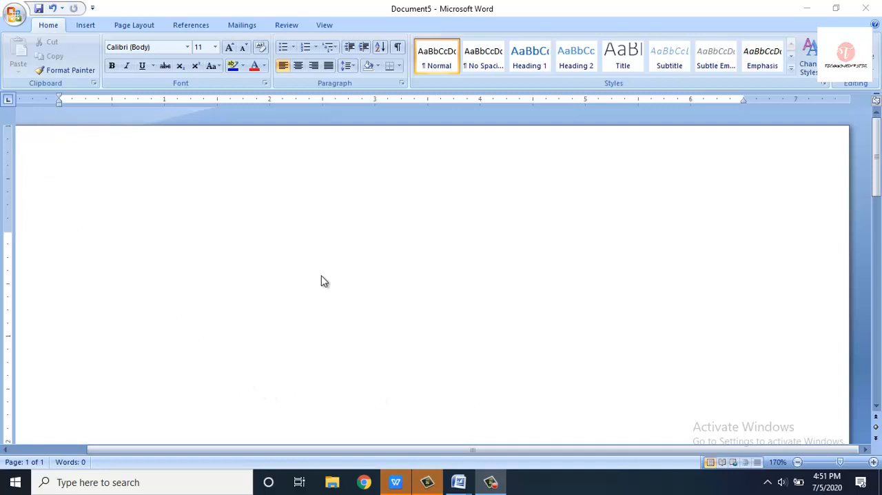
# - Enter a sample person's full name on the first line of the blank document
pyautogui.click(798, 462)
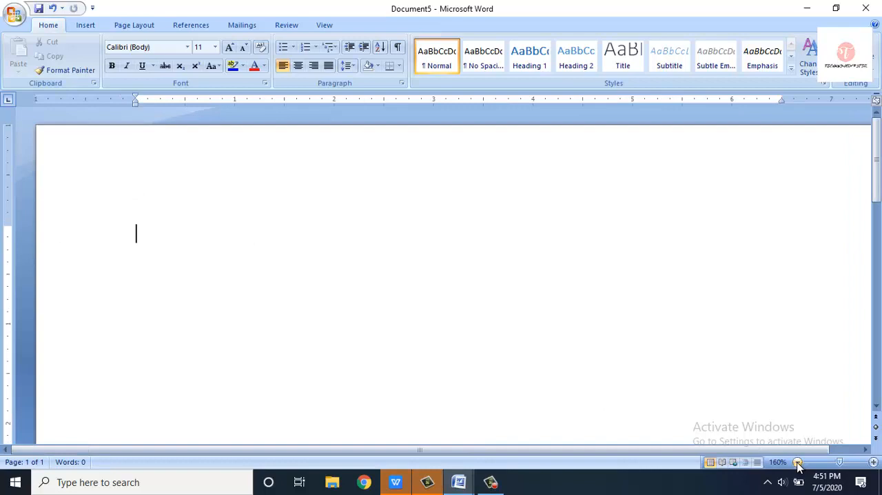
pyautogui.click(797, 462)
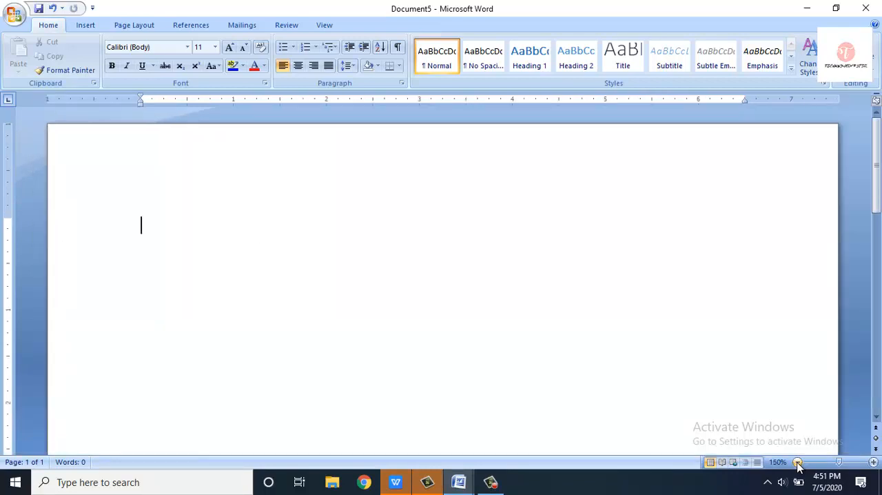
pyautogui.click(798, 462)
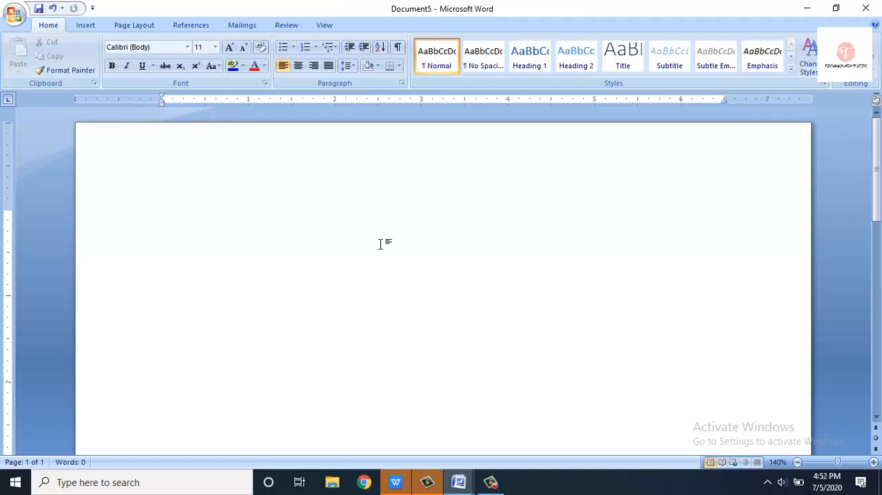
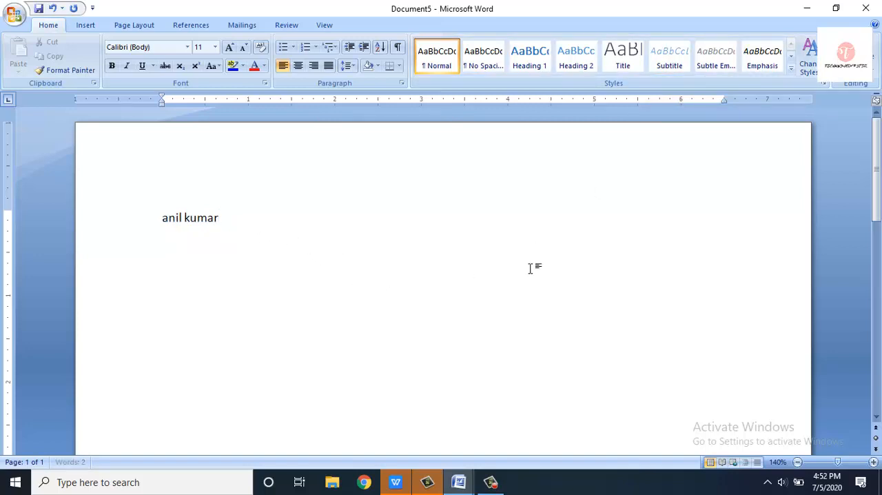
# - Edit letters in the typed name, remove the surname's second letter, and undo the last edit
pyautogui.write('an')
pyautogui.press('BackSpace')
pyautogui.press('BackSpace')
pyautogui.press('BackSpace')
pyautogui.press('Left')
pyautogui.press('Left')
pyautogui.press('Left')
pyautogui.press('BackSpace')
pyautogui.hotkey('ctrl', 'z')
# - Delete all of the name except its first letter, and undo the edits to restore the full name
pyautogui.moveTo(211, 222); pyautogui.dragTo(169, 224)
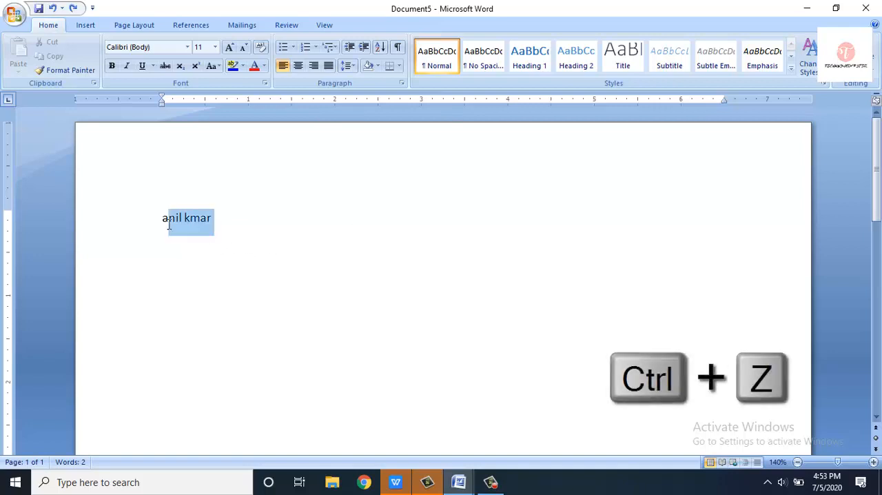
pyautogui.press('BackSpace')
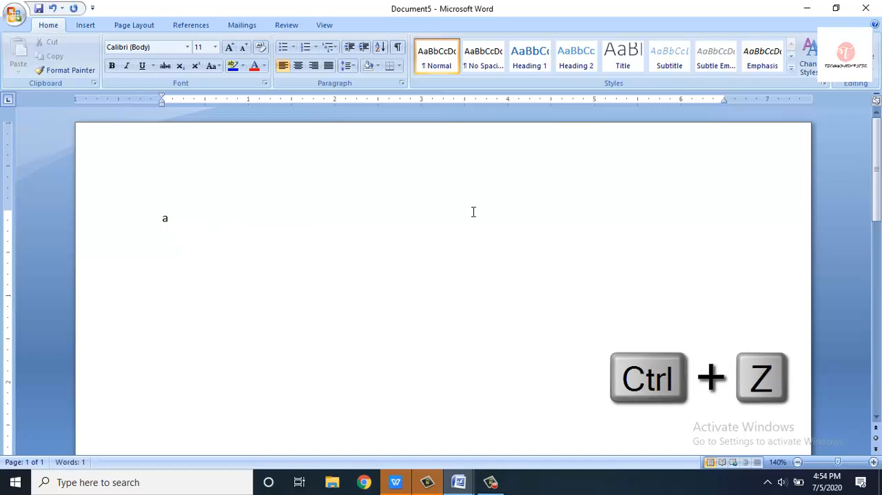
pyautogui.hotkey('ctrl', 'z')
pyautogui.hotkey('ctrl', 'z')
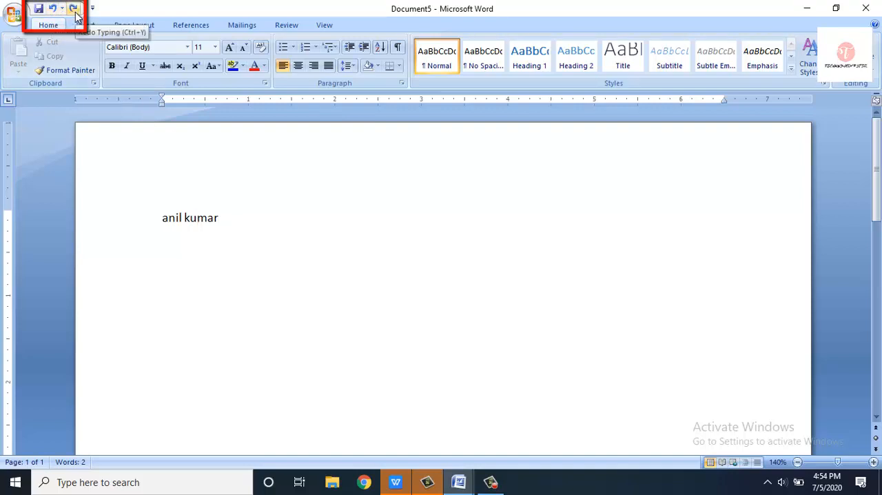
# - Delete the whole name, undo the deletion, and redo it to leave the page empty
pyautogui.click(147, 226)
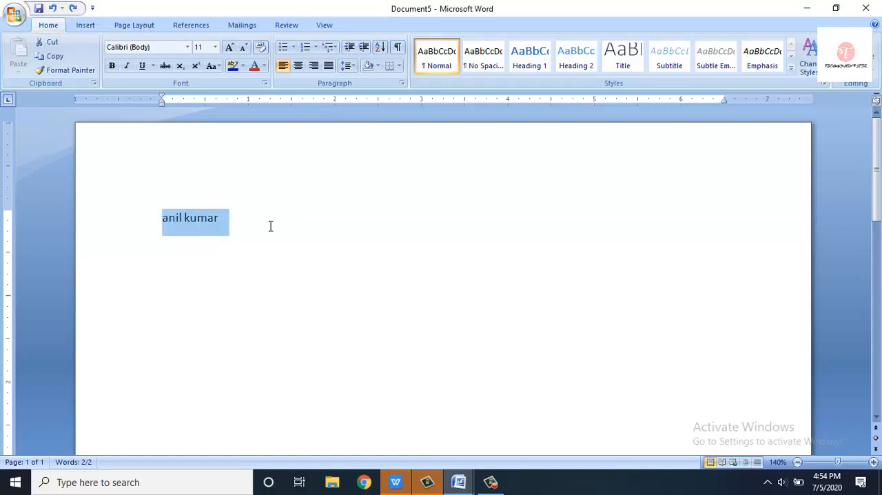
pyautogui.press('Delete')
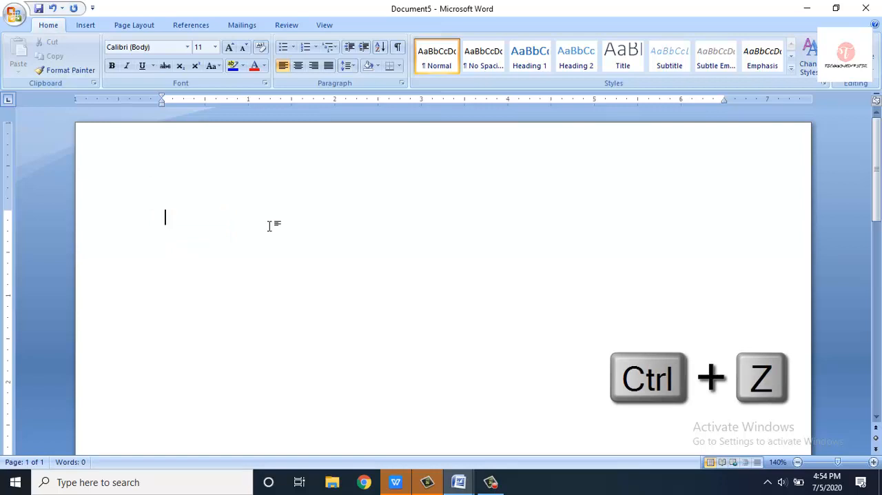
pyautogui.hotkey('ctrl', 'z')
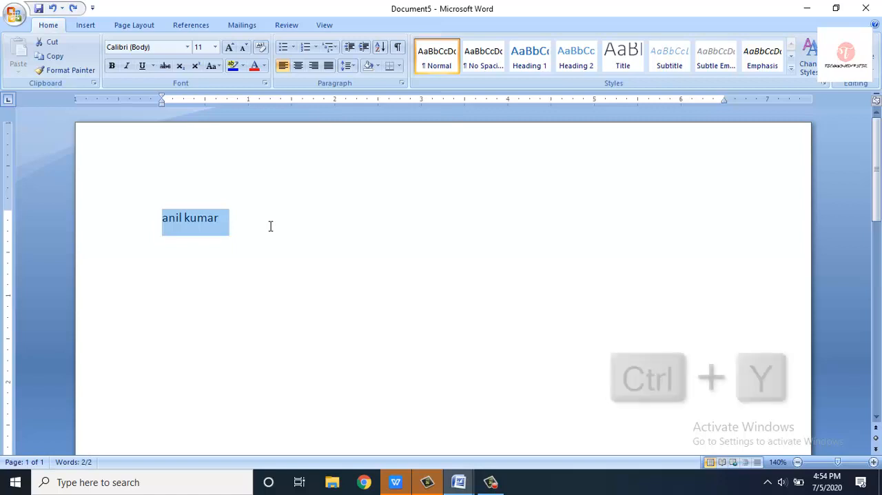
pyautogui.hotkey('ctrl', 'y')
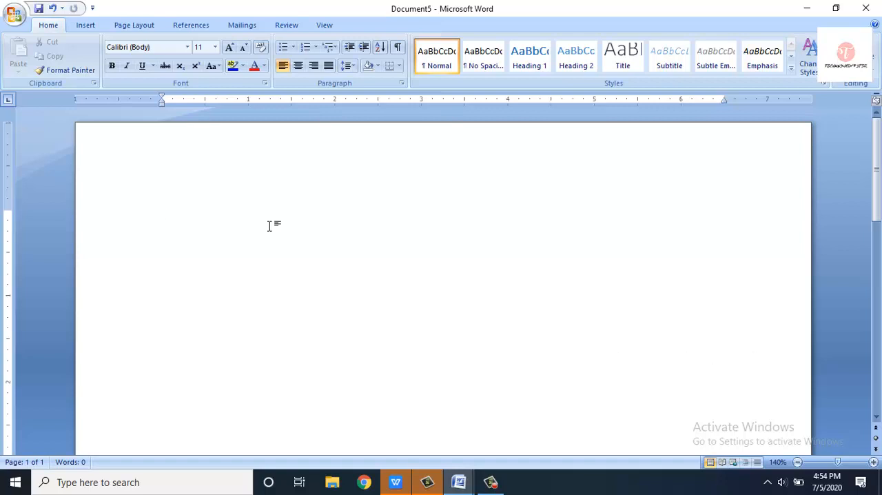
# - Generate sample paragraphs at the start of the document with the =rand() formula
pyautogui.write('=rand()')
pyautogui.press('Return')
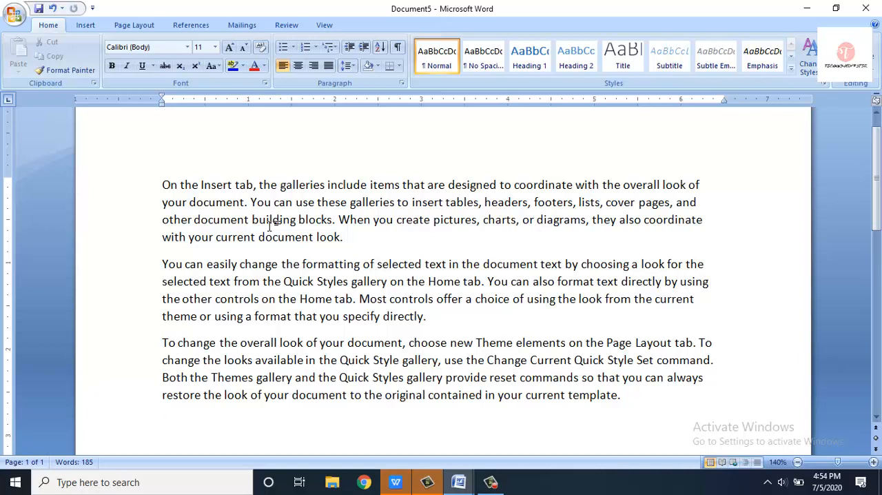
# - Undo the generated sample paragraphs and erase the remaining =rand() formula text
pyautogui.hotkey('ctrl', 'z')
pyautogui.press('BackSpace')
pyautogui.press('BackSpace')
pyautogui.press('BackSpace')
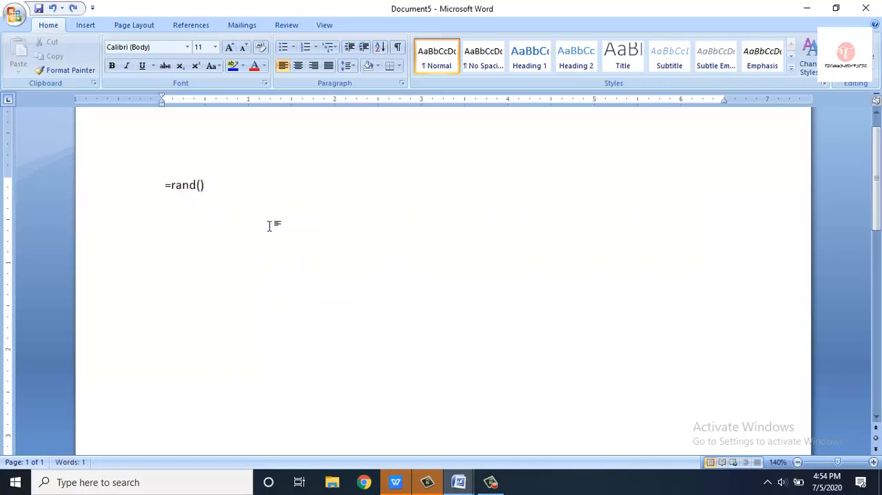
pyautogui.press('BackSpace')
pyautogui.press('BackSpace')
pyautogui.press('BackSpace')
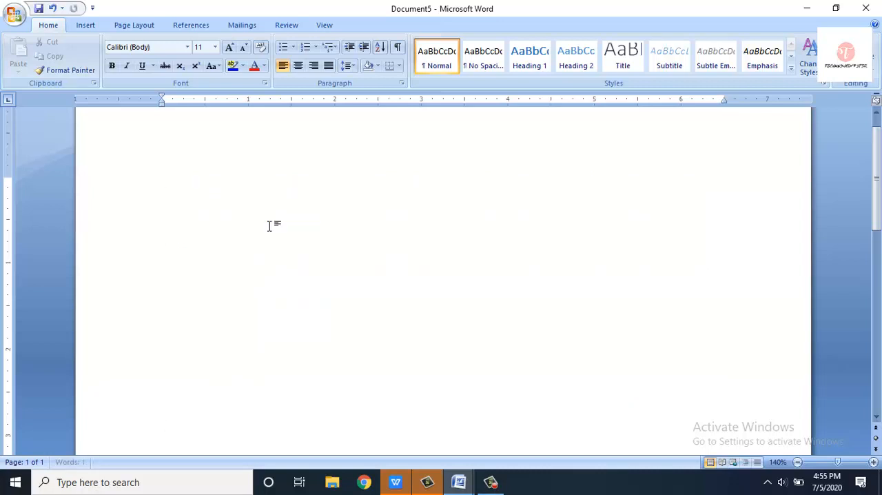
# - Fill the empty document with sample paragraphs again using =rand()
pyautogui.write('=rand()')
pyautogui.press('Return')
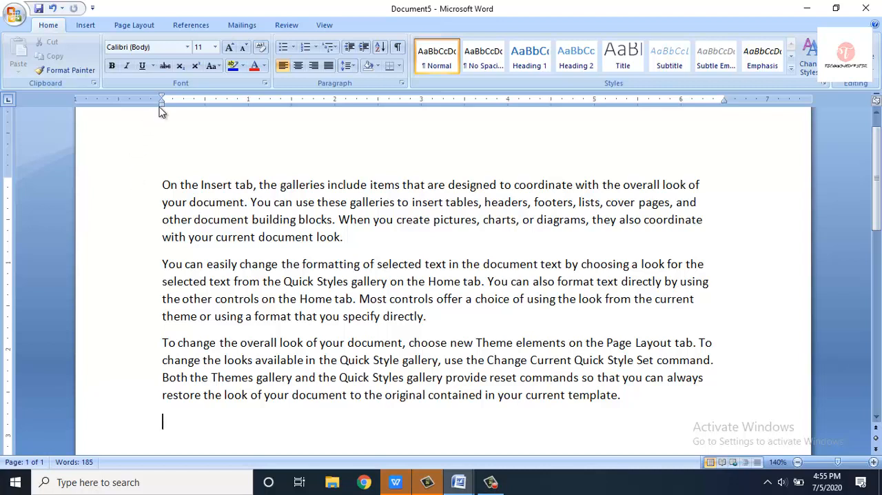
# - Reduce the page's left margin to about 0.5 inch and its top and right margins to about 0.6 inch
pyautogui.moveTo(164, 109)
pyautogui.mouseDown()
pyautogui.moveTo(160, 100)
pyautogui.moveTo(117, 109)
pyautogui.mouseUp()
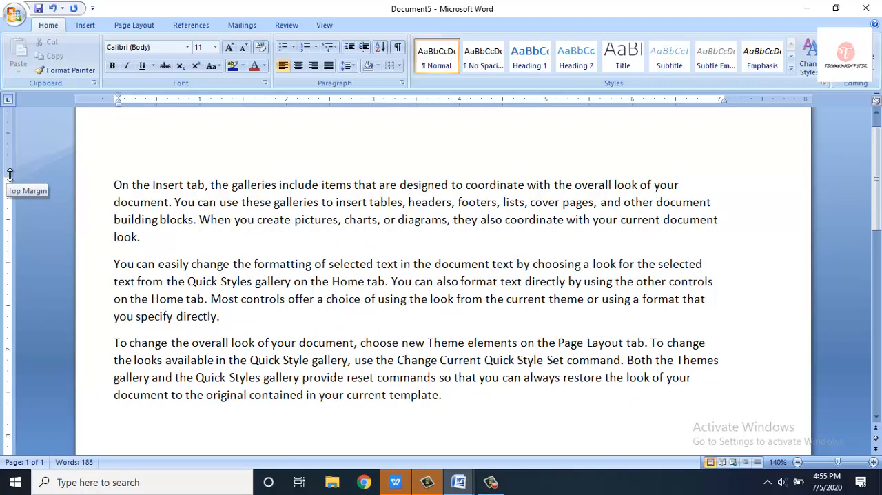
pyautogui.moveTo(9, 172); pyautogui.dragTo(13, 146)
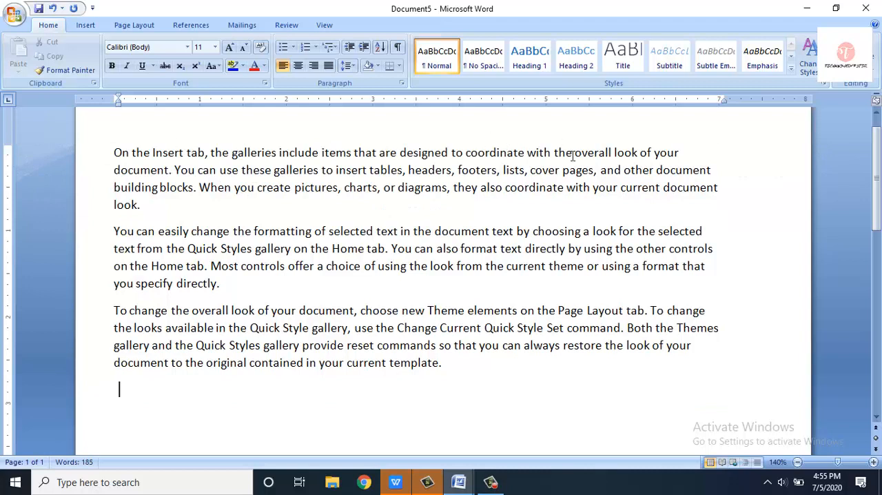
pyautogui.click(875, 114)
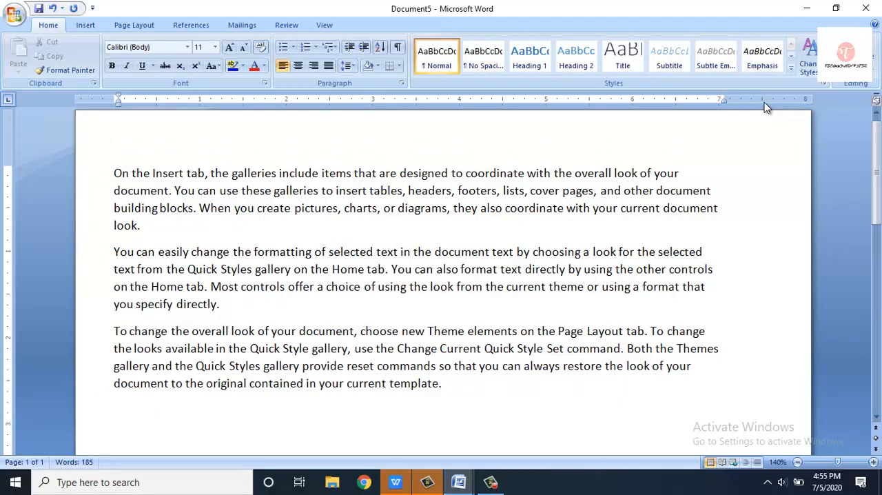
pyautogui.moveTo(724, 96); pyautogui.dragTo(758, 96)
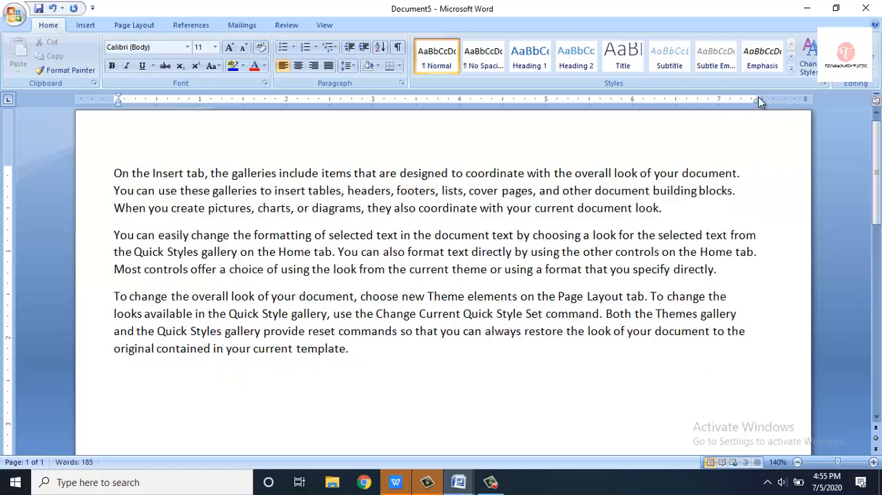
# - Hide the document rulers, show them again, and place the cursor in the first paragraph
pyautogui.click(326, 26)
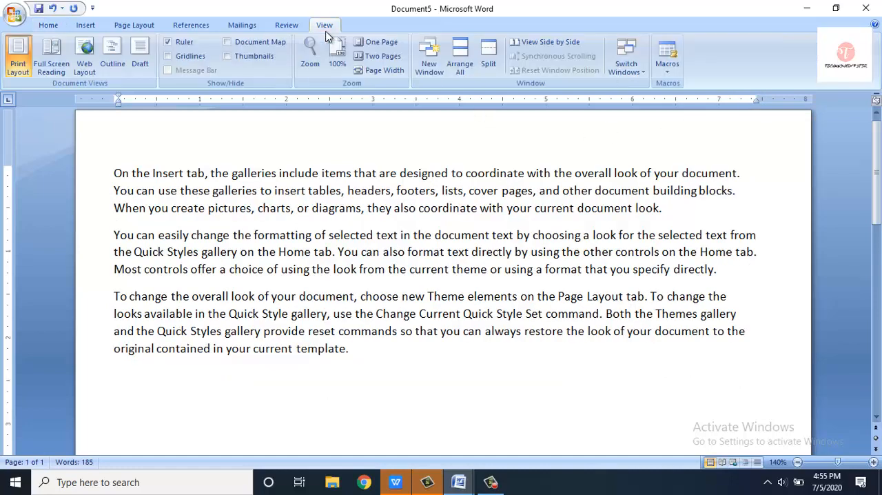
pyautogui.click(178, 45)
pyautogui.click(177, 46)
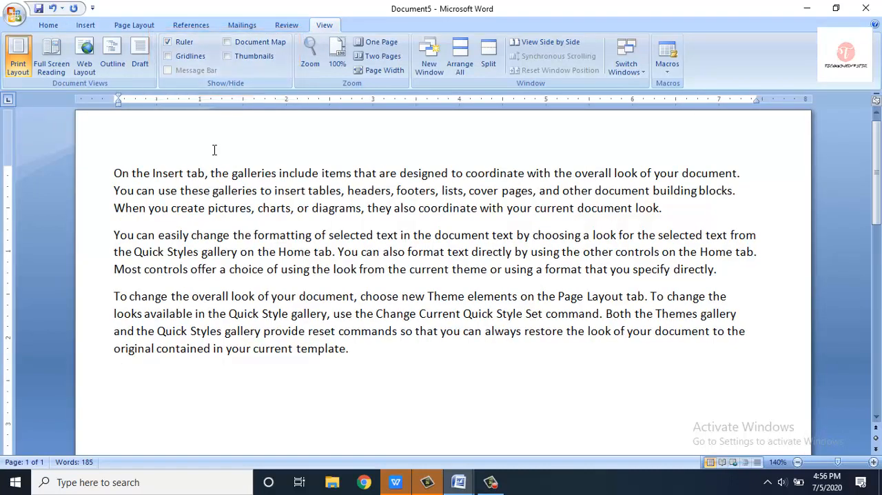
pyautogui.click(138, 174)
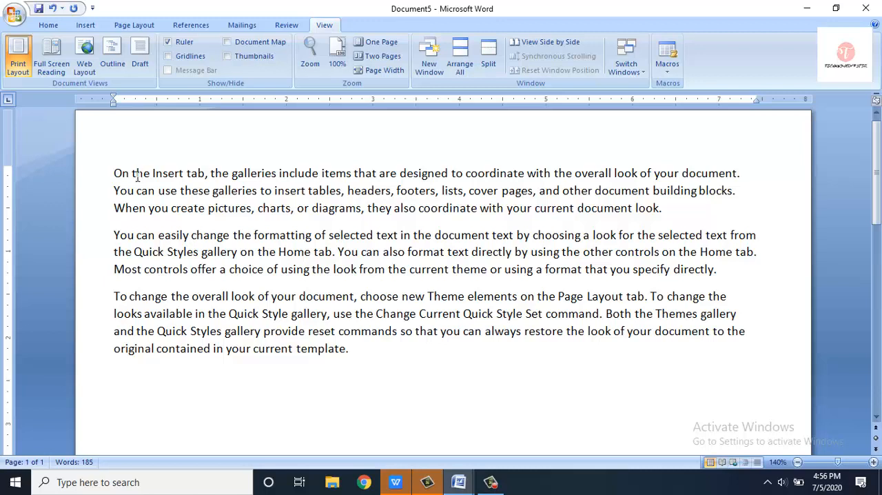
# - Start saving the document as a Word Document named "office work 1" and choose Local Disk (D:) as the location
pyautogui.click(26, 21)
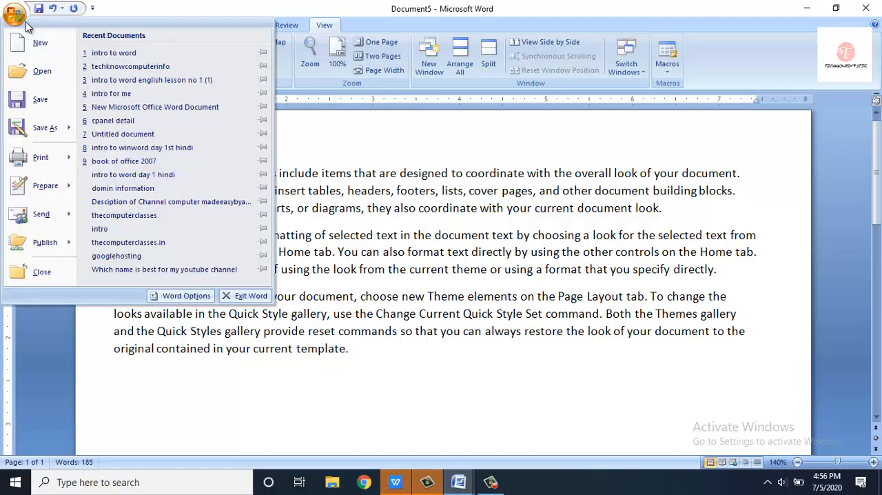
pyautogui.click(36, 93)
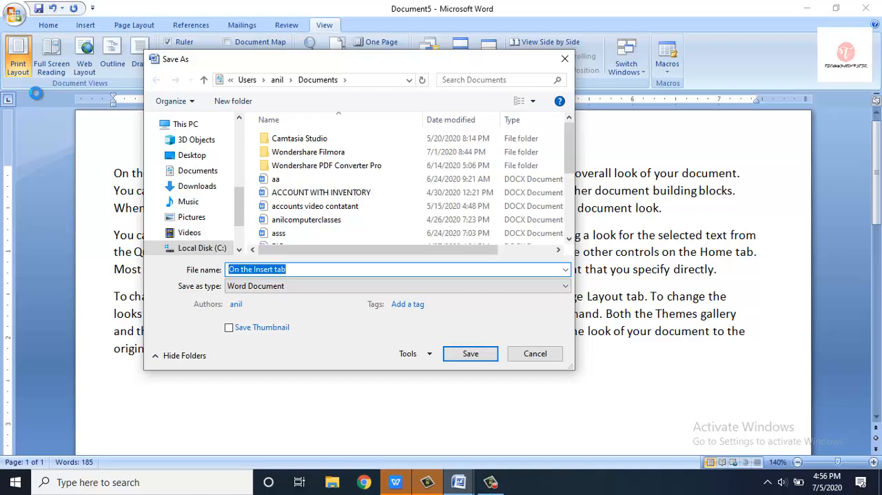
pyautogui.write('office work 1')
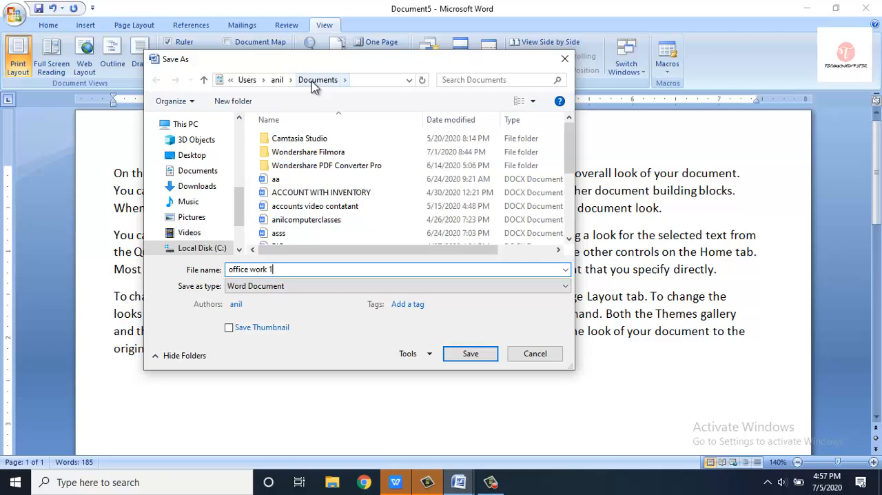
pyautogui.click(187, 158)
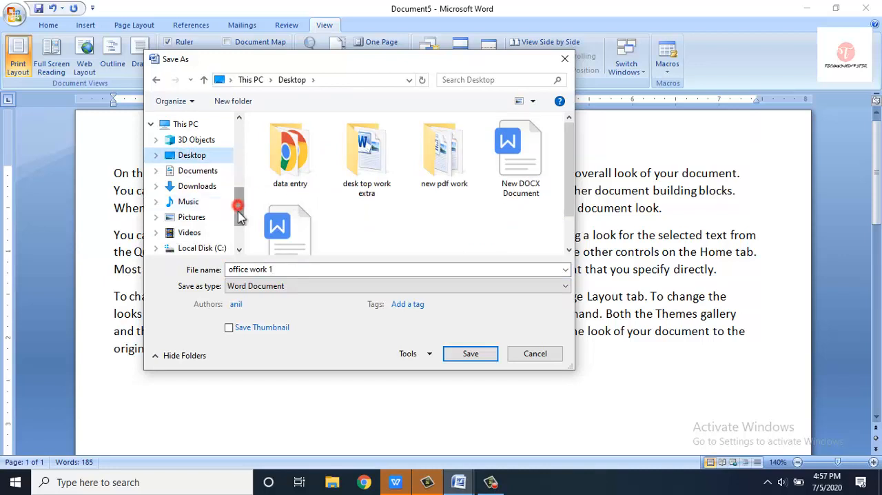
pyautogui.moveTo(239, 203); pyautogui.dragTo(239, 224)
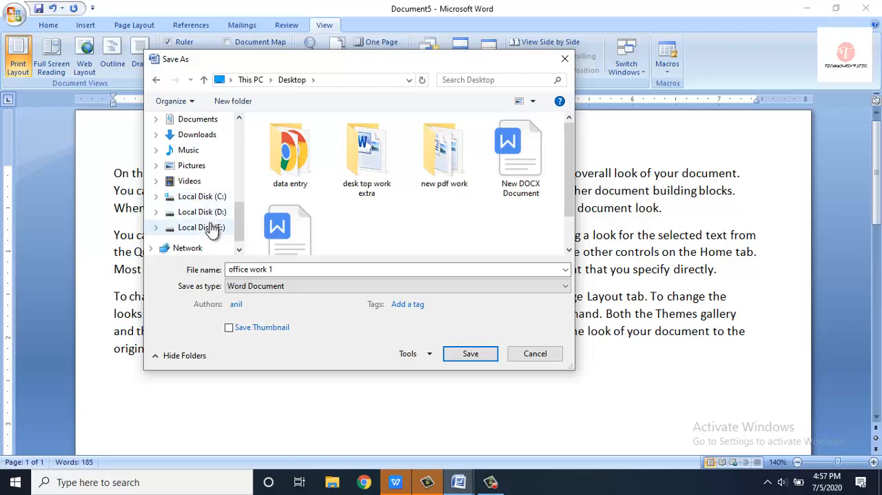
pyautogui.click(211, 213)
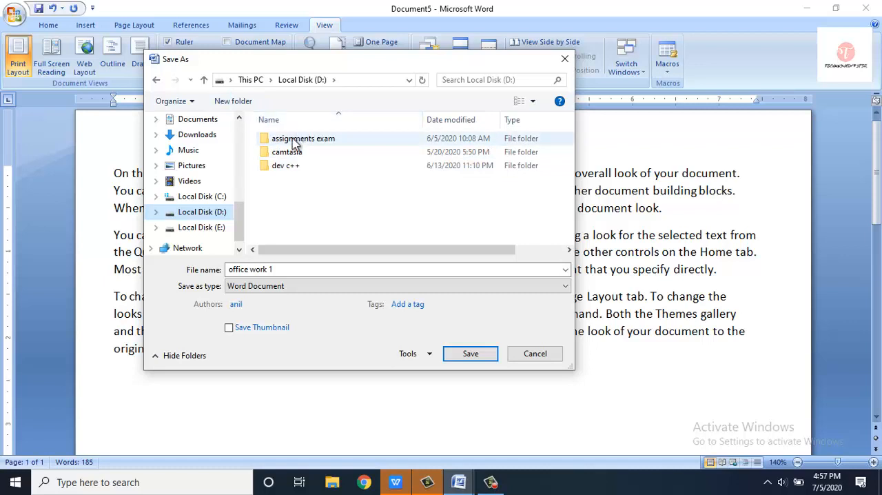
# - Create a new folder named "abcd ltd" on Local Disk (D:) and open it as the save destination
pyautogui.click(239, 110)
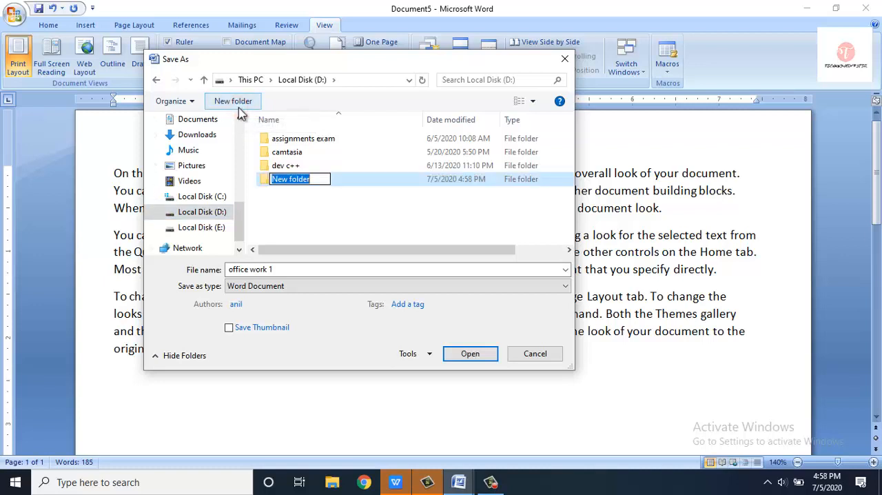
pyautogui.write('abcd ')
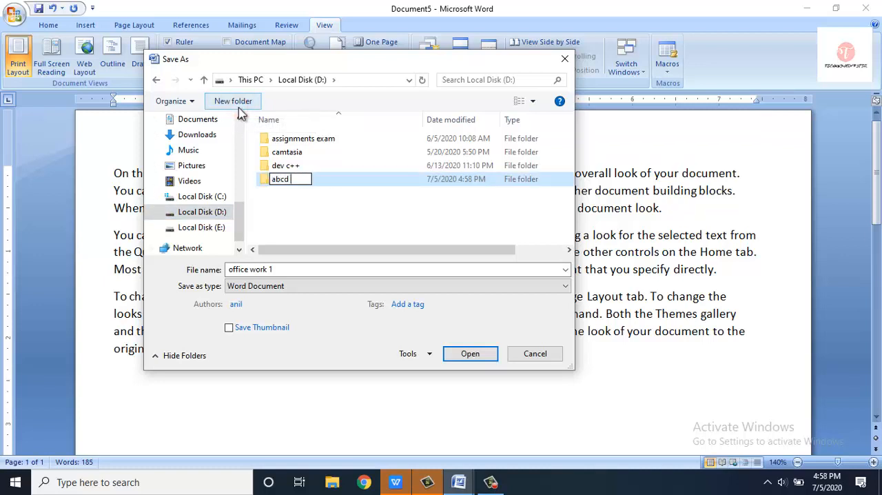
pyautogui.write('ltd')
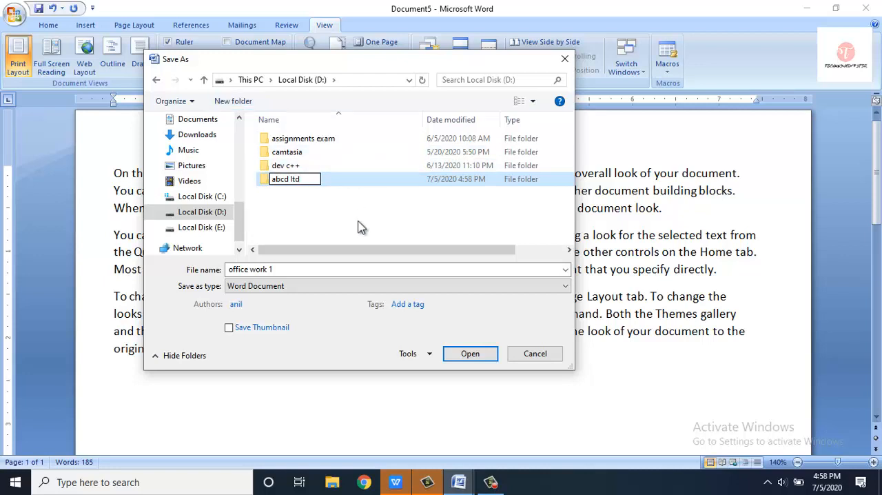
pyautogui.click(467, 357)
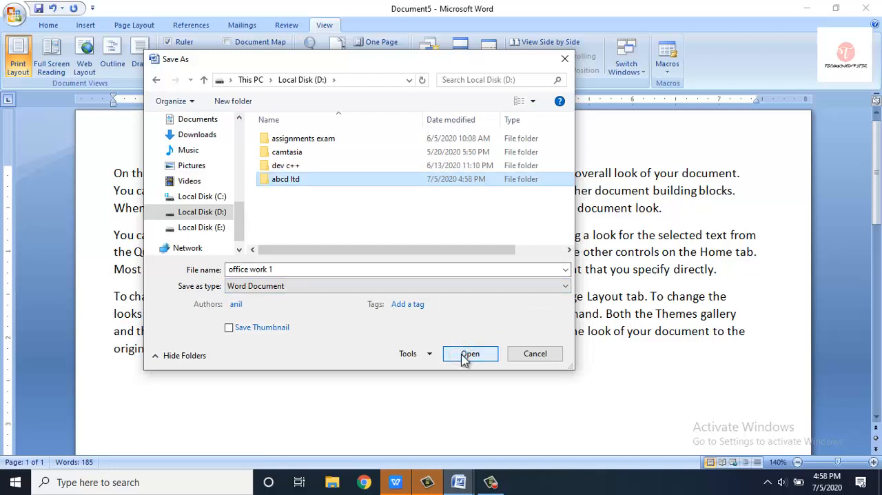
pyautogui.click(466, 356)
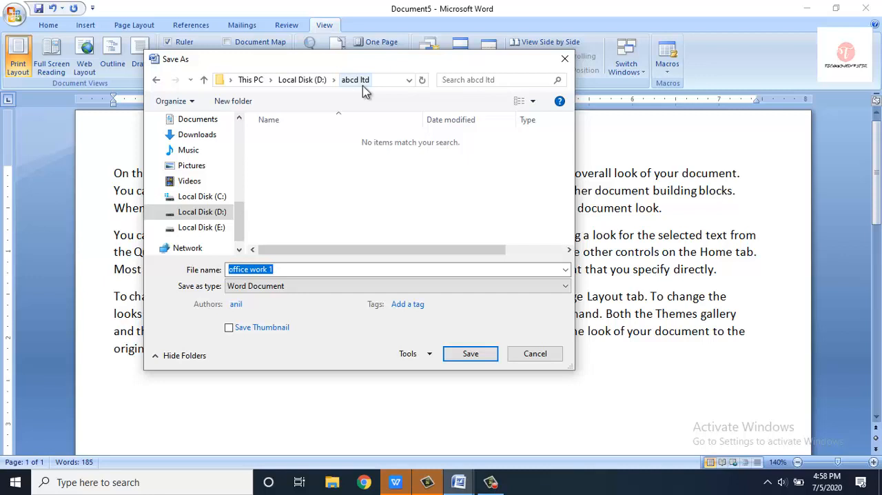
# - Save the document in the "abcd ltd" folder and close it
pyautogui.click(467, 358)
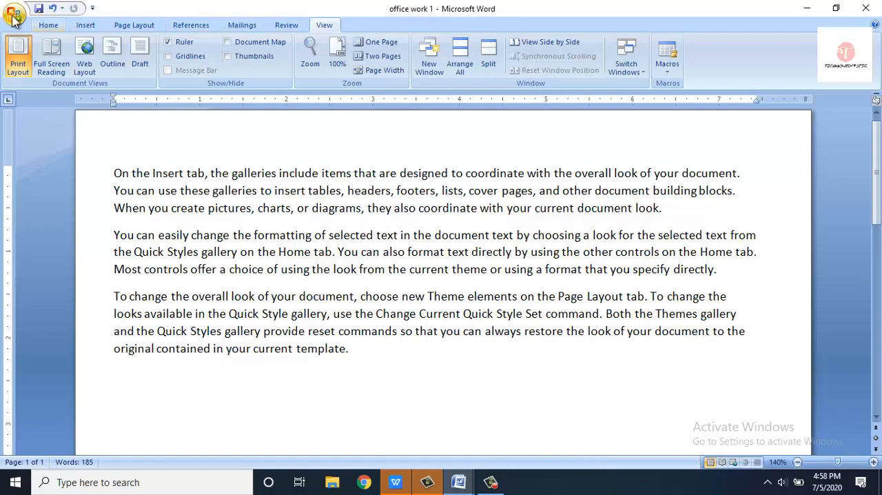
pyautogui.click(872, 8)
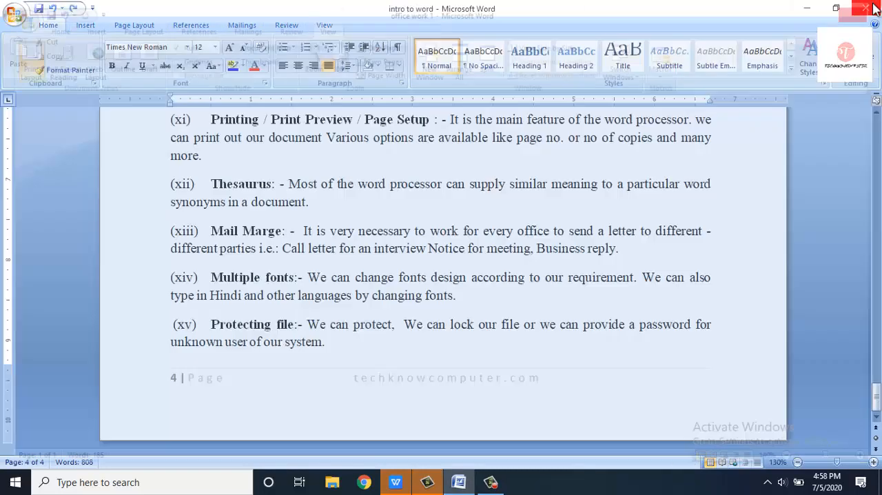
# - Return to the "intro to word" document and open "office work 1" from the "abcd ltd" folder on Local Disk (D:)
pyautogui.click(873, 8)
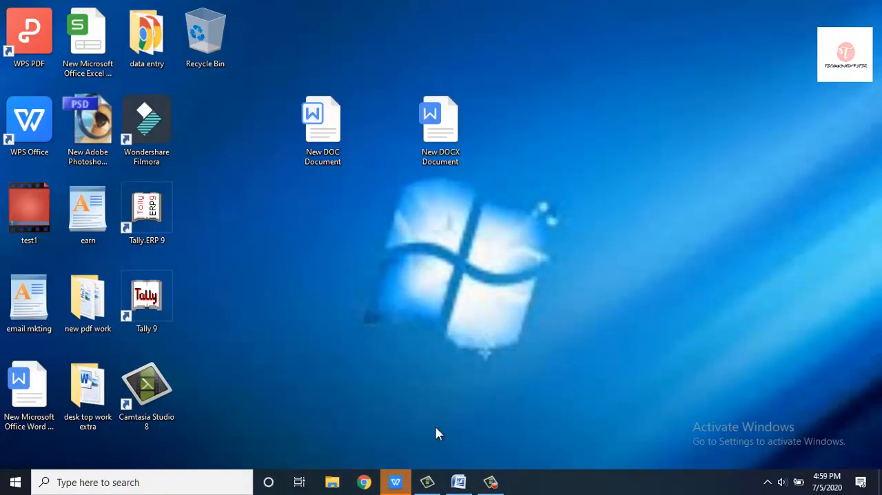
pyautogui.click(458, 481)
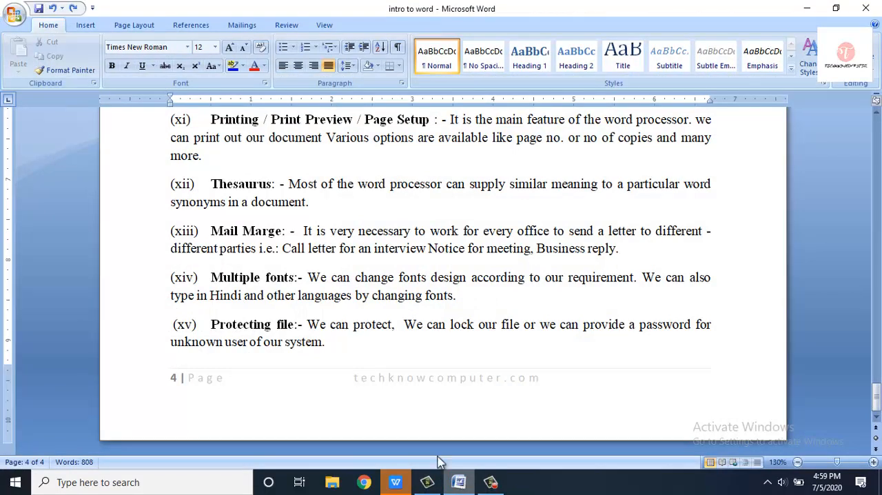
pyautogui.click(19, 16)
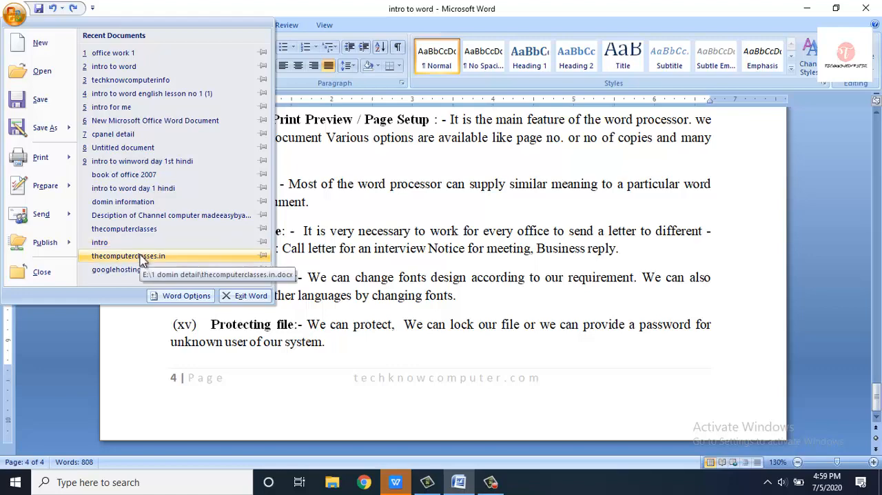
pyautogui.click(37, 82)
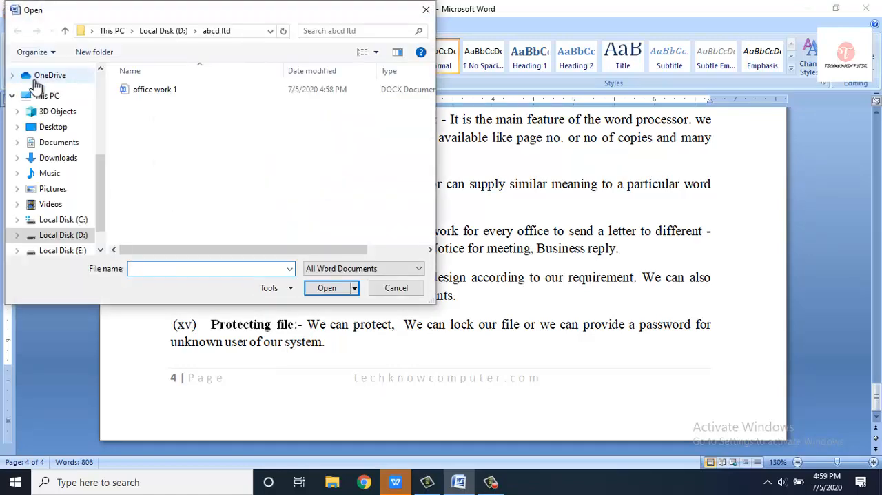
pyautogui.click(65, 236)
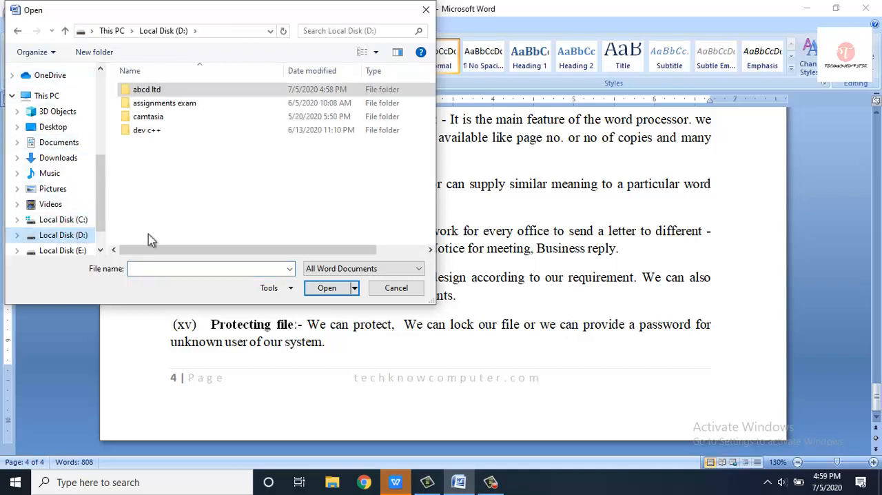
pyautogui.click(130, 89)
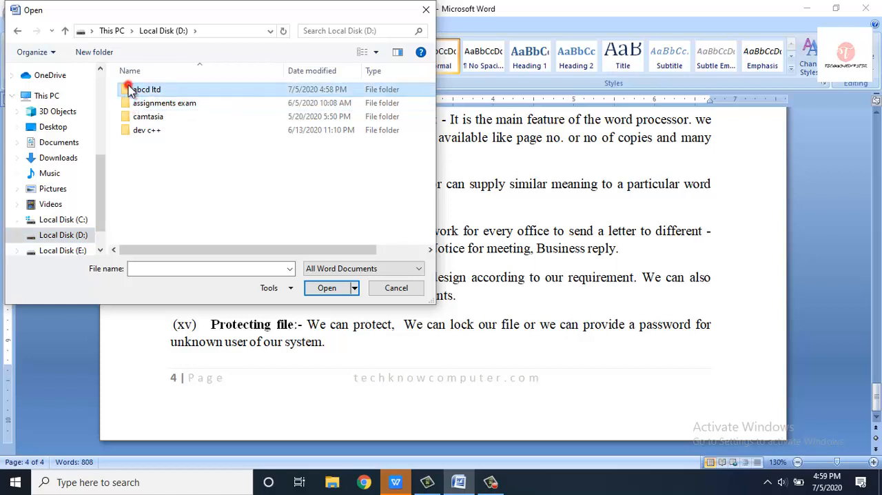
pyautogui.click(321, 292)
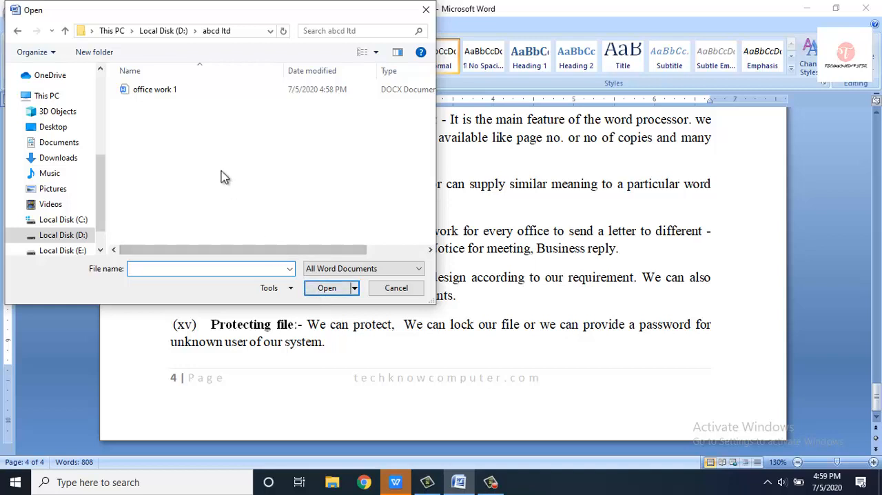
pyautogui.click(173, 94)
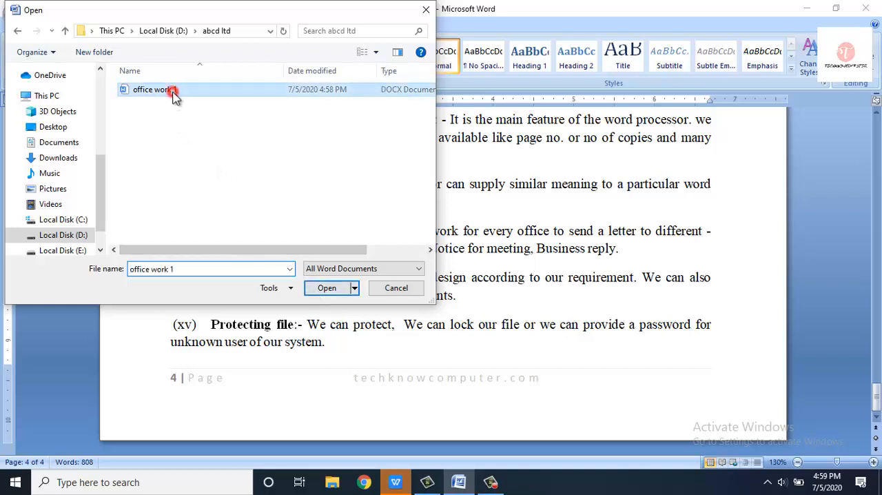
pyautogui.click(328, 288)
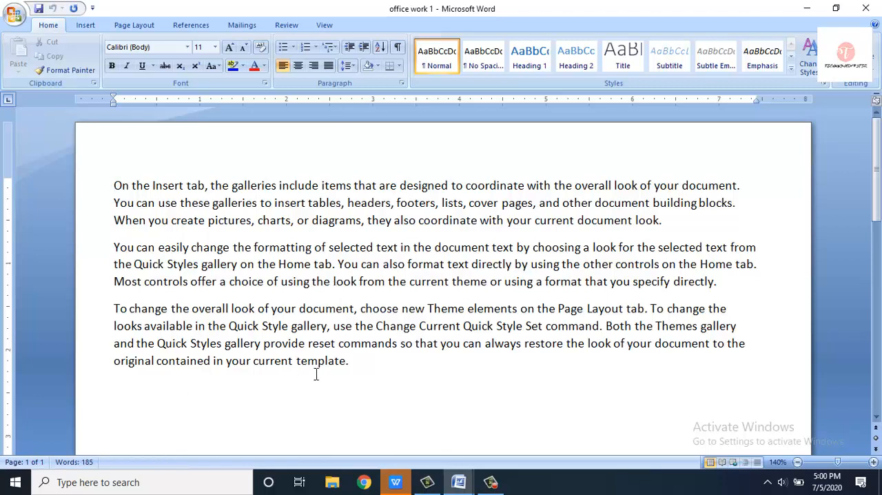
# - Add a line reading "By" and the author's full name two lines below the last paragraph, and save the document
pyautogui.click(356, 361)
pyautogui.press('Return')
pyautogui.press('Return')
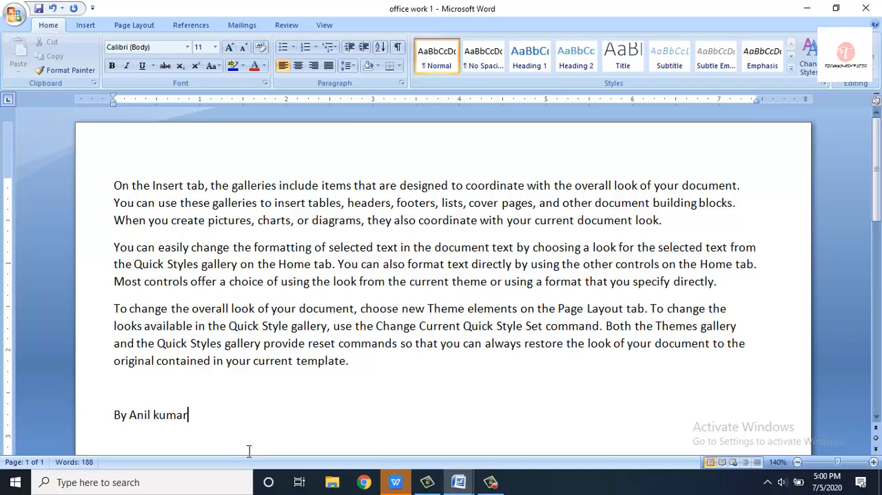
pyautogui.hotkey('ctrl', 's')
# - Start saving a copy in the "abcd ltd" folder, naming it with the author's first name followed by "work"
pyautogui.click(14, 15)
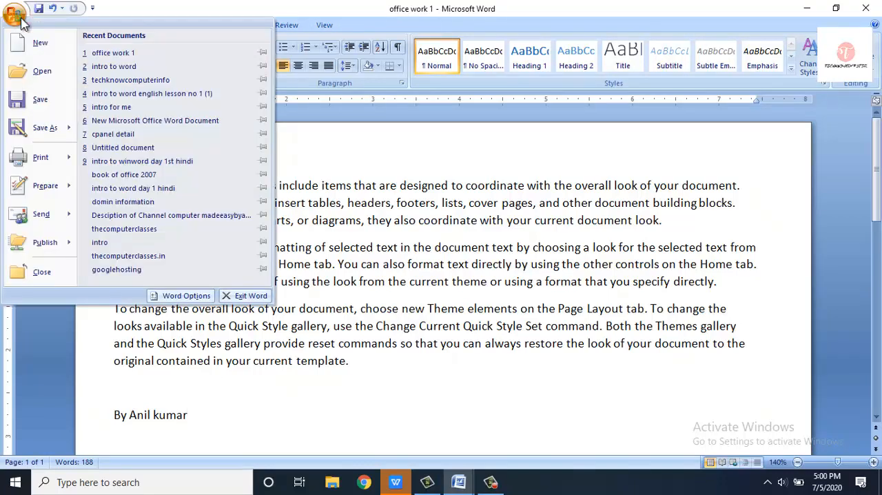
pyautogui.click(24, 130)
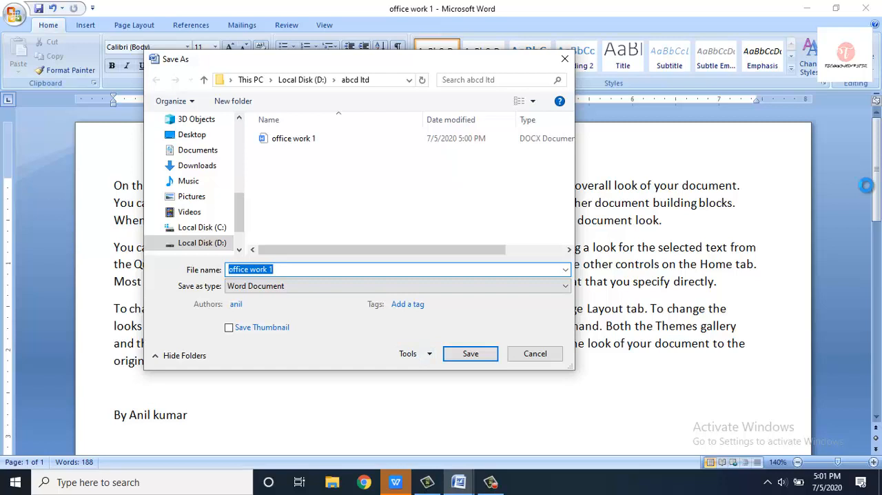
pyautogui.write('anil work')
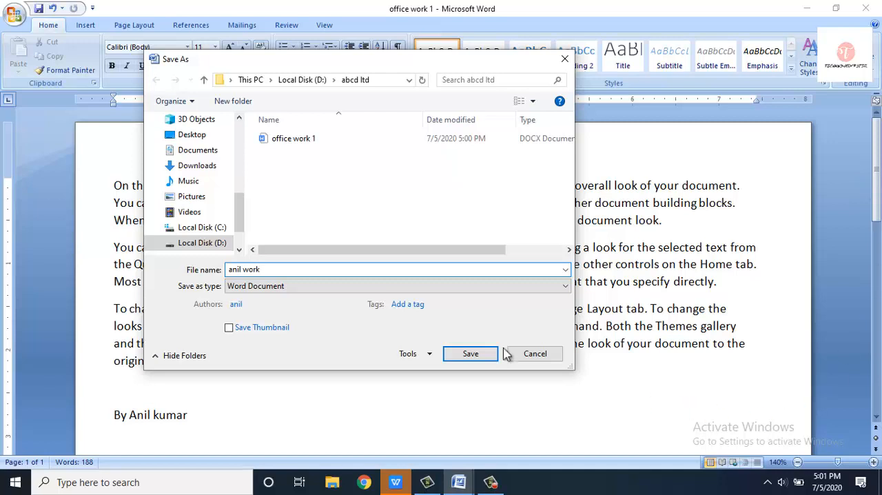
# - Set and confirm a password to open in the copy's general save options, and save the copy
pyautogui.click(410, 354)
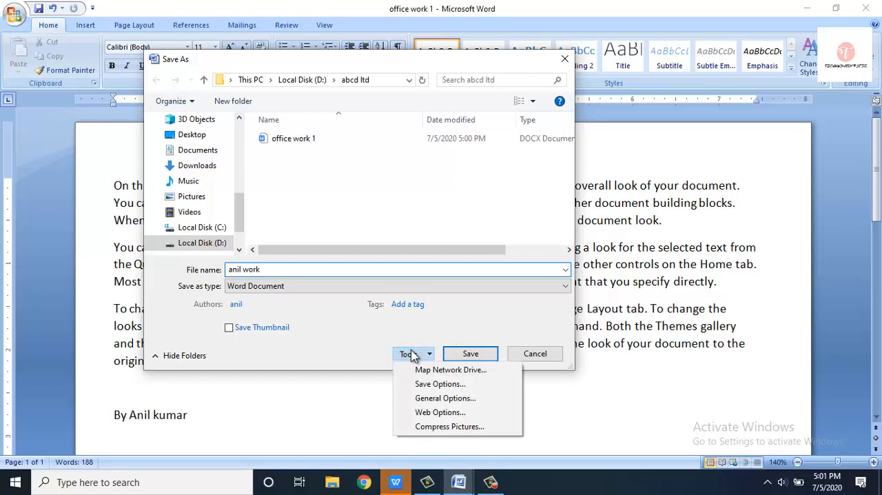
pyautogui.click(428, 399)
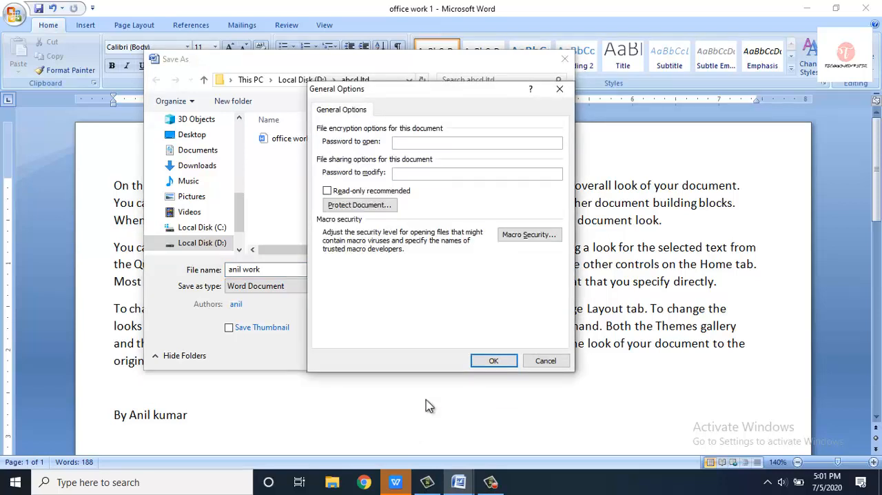
pyautogui.write('1234')
pyautogui.click(491, 364)
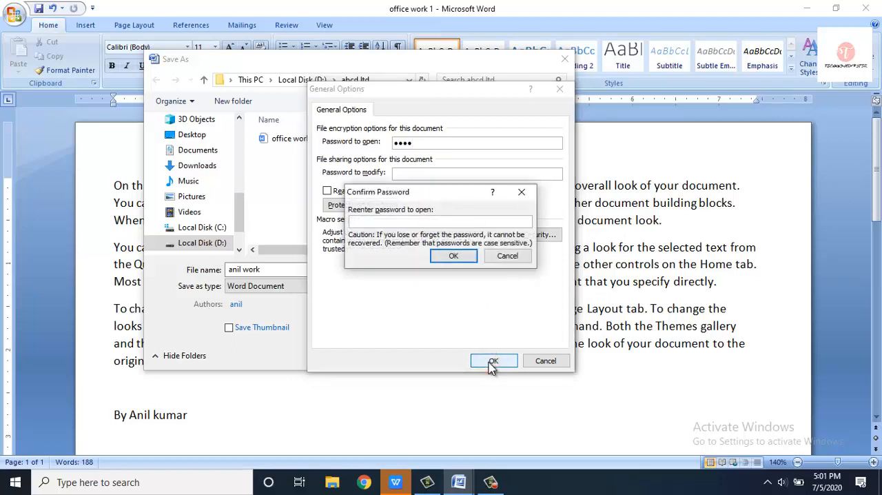
pyautogui.write('12')
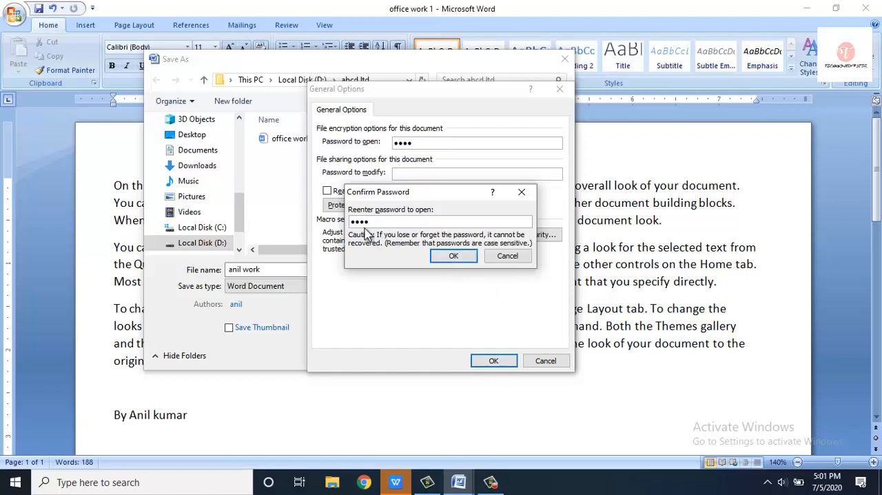
pyautogui.click(452, 256)
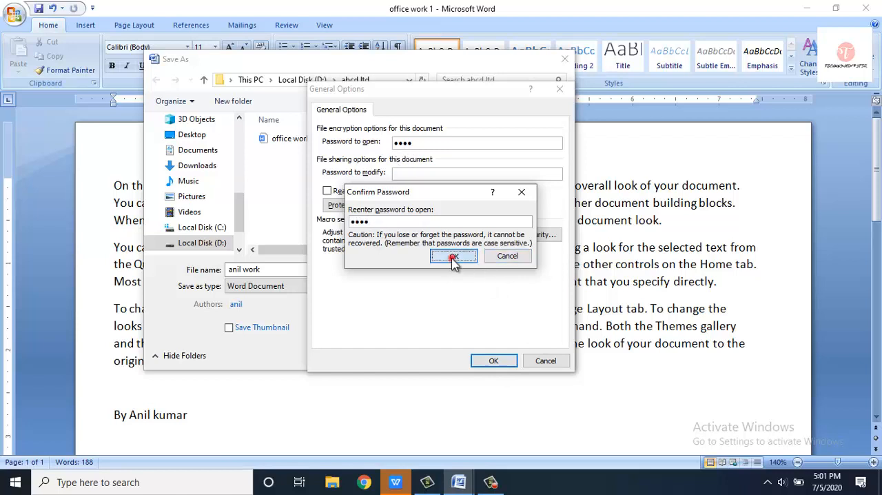
pyautogui.click(472, 356)
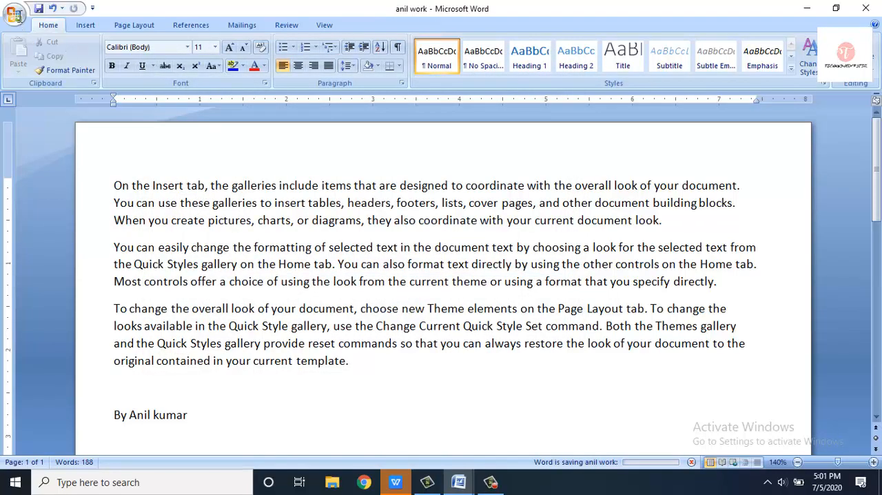
# - Close the protected copy and reopen it from the recent documents by entering its password to open
pyautogui.click(15, 15)
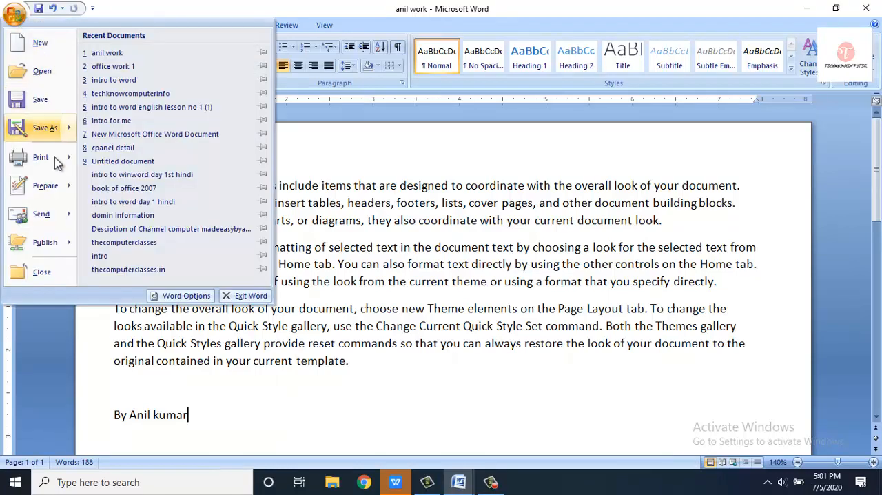
pyautogui.click(41, 273)
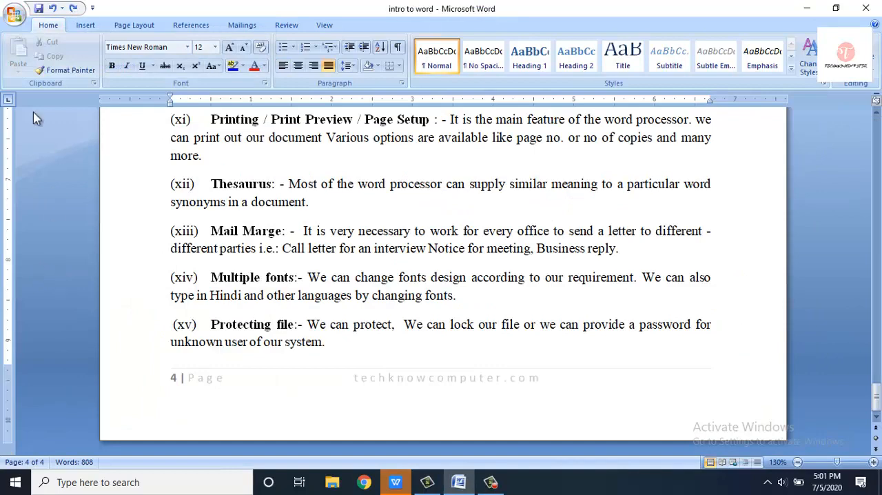
pyautogui.click(15, 15)
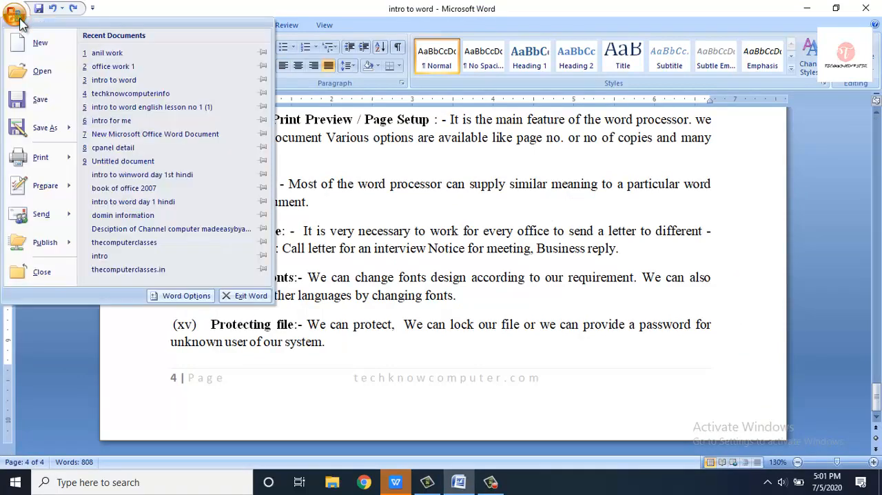
pyautogui.click(115, 58)
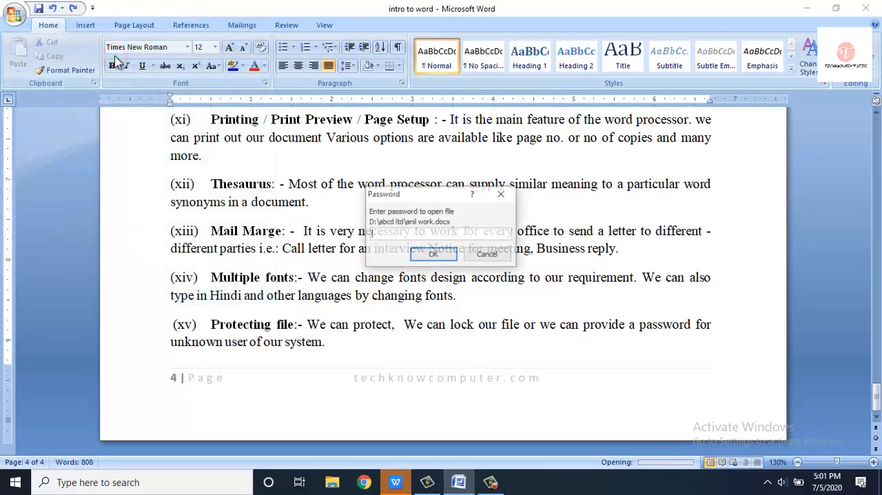
pyautogui.write('123')
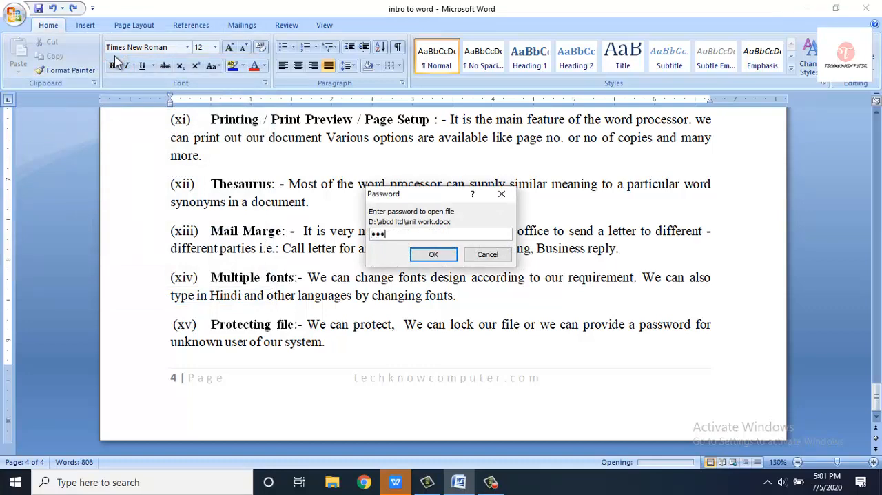
pyautogui.write('4')
pyautogui.press('Return')
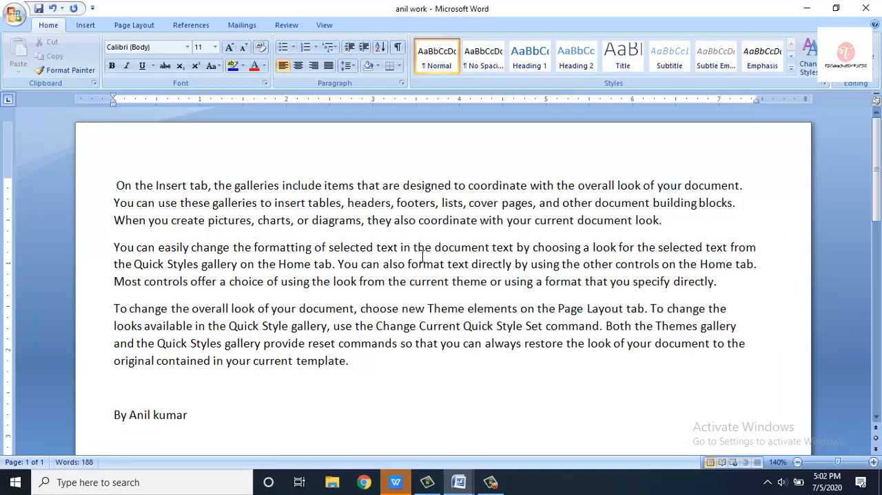
# - Save the reopened password-protected document under its existing name
pyautogui.click(14, 14)
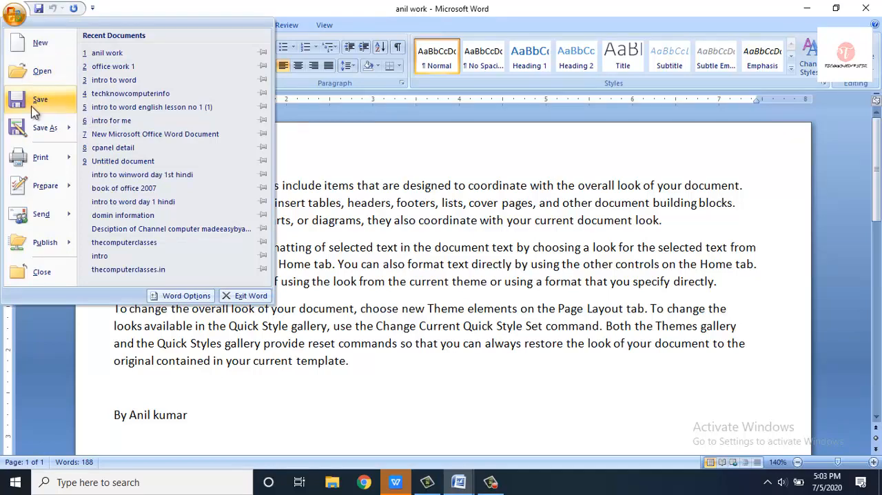
pyautogui.moveTo(45, 138)
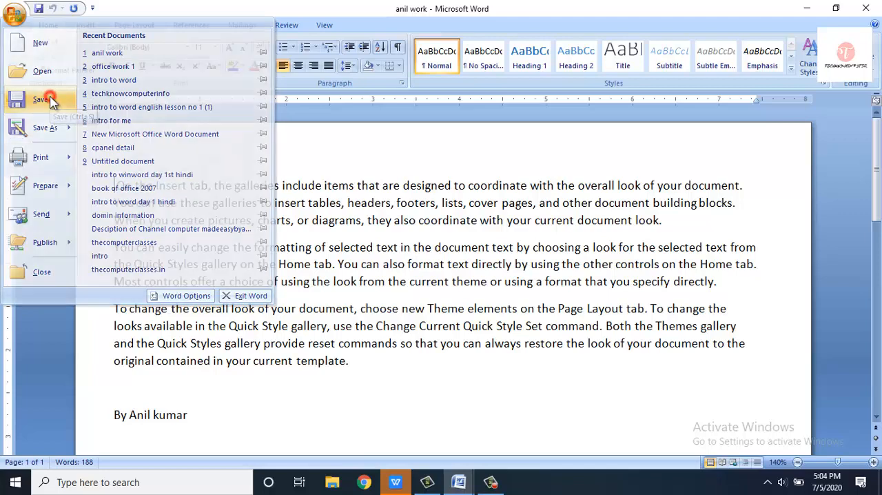
pyautogui.click(42, 100)
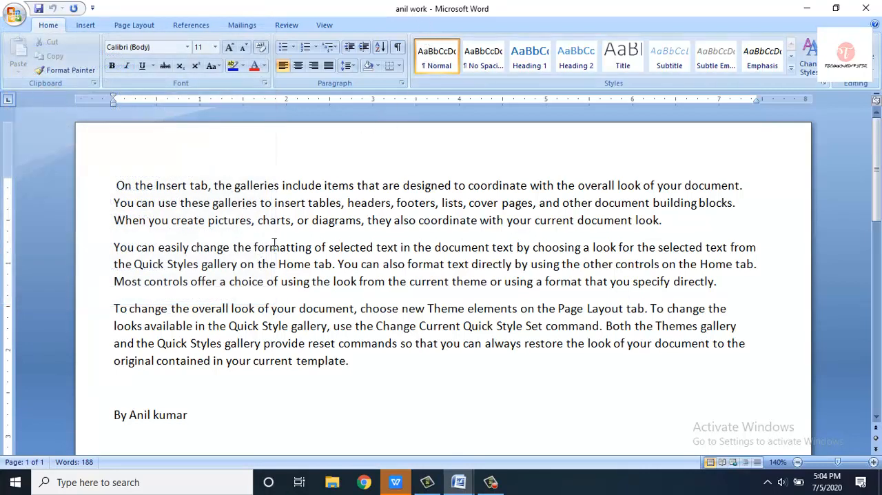
# - Start saving the protected document as another copy
pyautogui.click(17, 17)
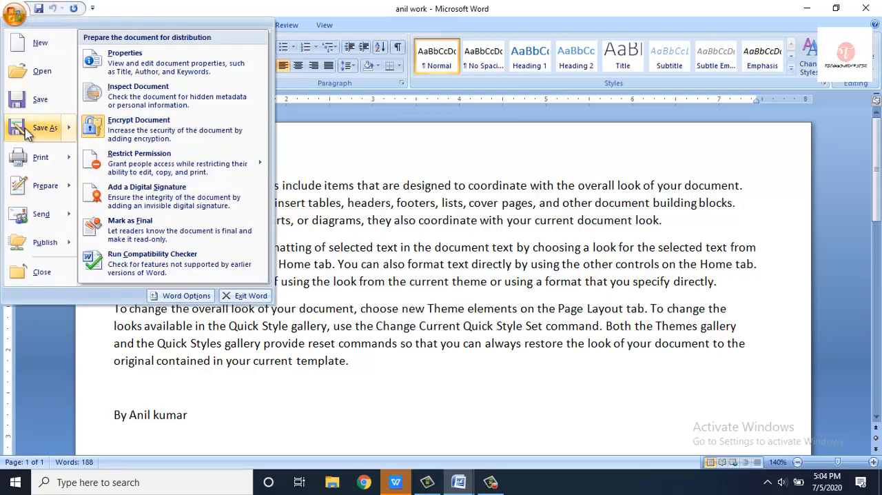
pyautogui.click(25, 129)
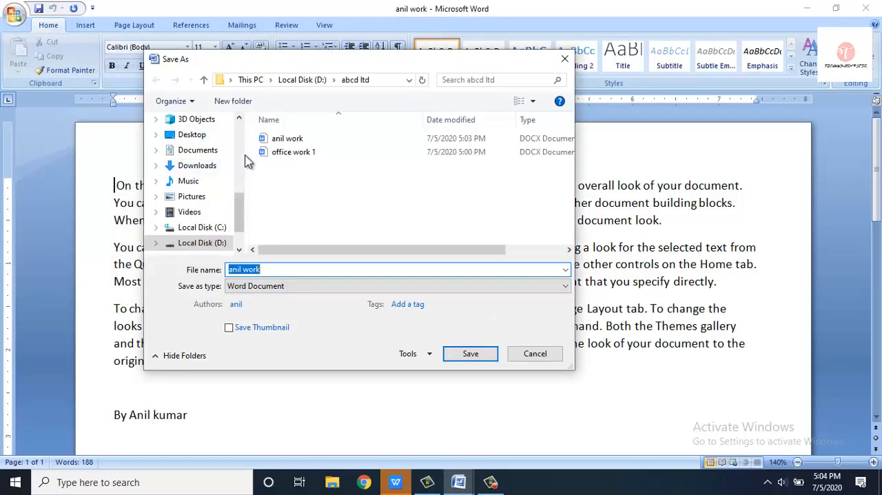